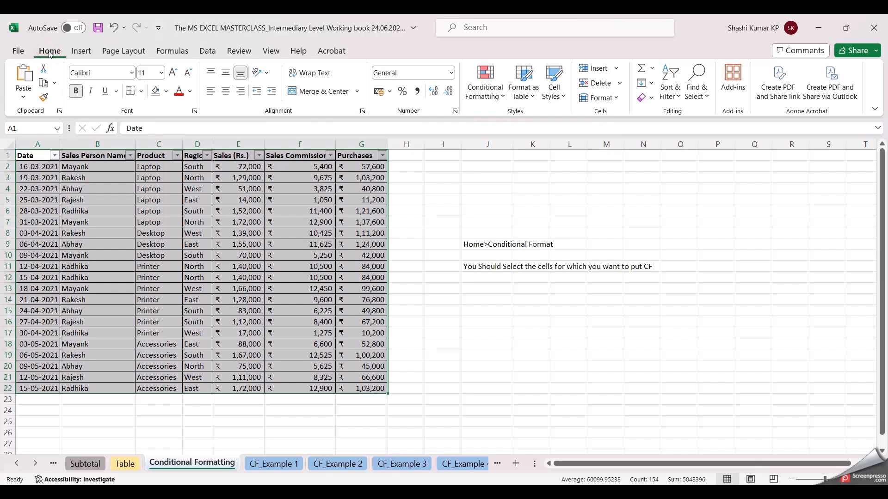
Highlight cells less than 5000 in the whole sales table A1:G22 with Light Red Fill using conditional formatting.
click(503, 100)
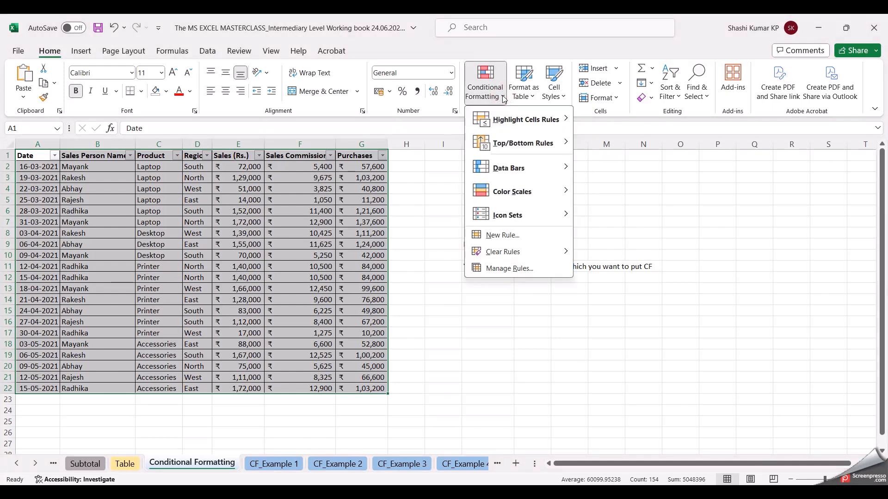
mouse_move(500, 121)
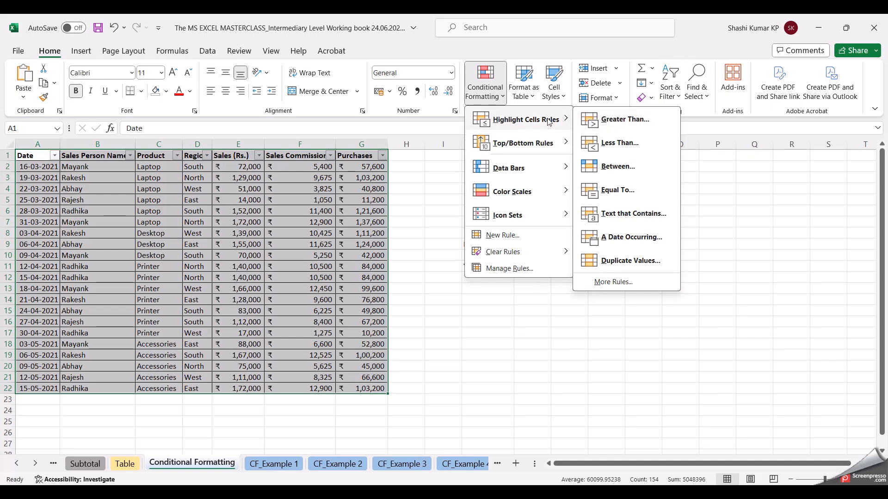
mouse_move(550, 144)
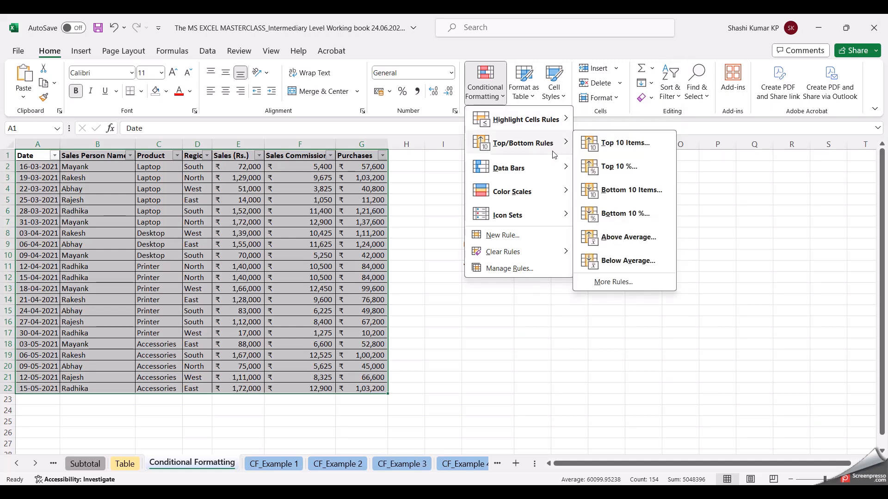
mouse_move(546, 169)
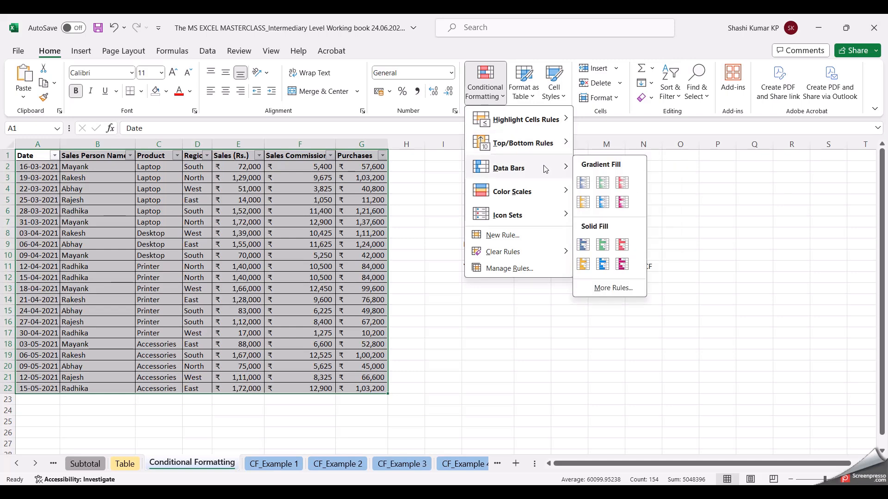
mouse_move(536, 201)
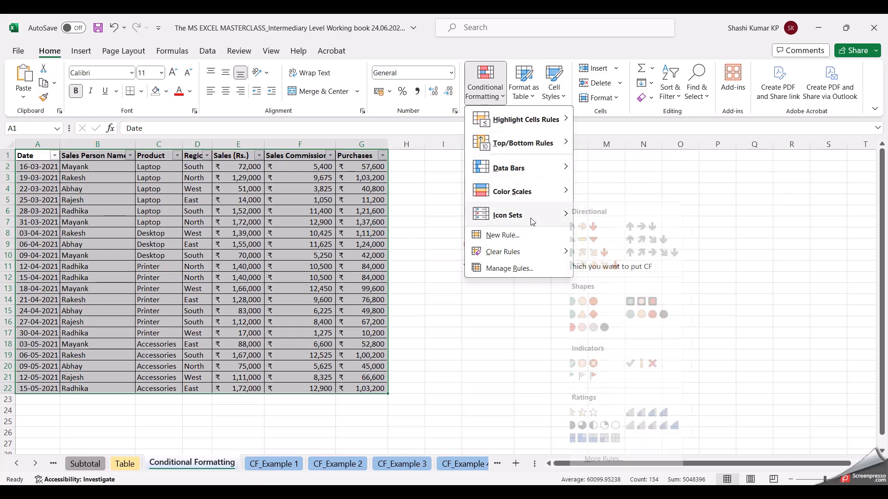
mouse_move(533, 222)
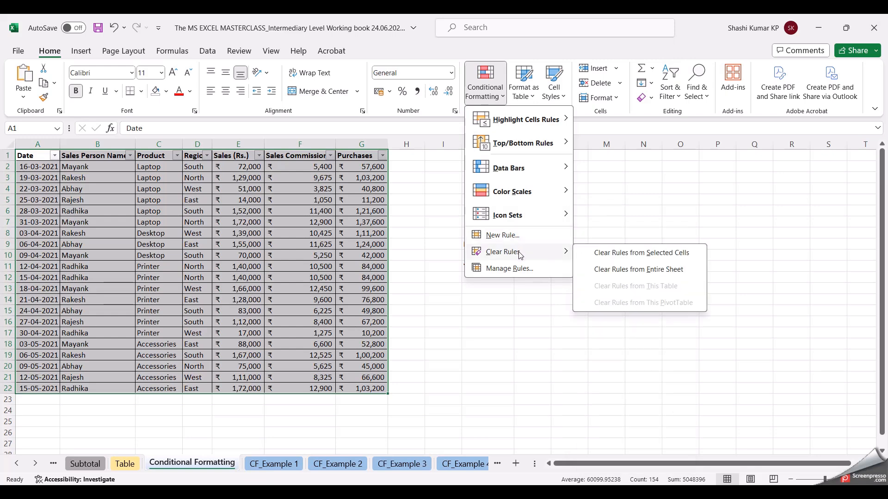
mouse_move(553, 125)
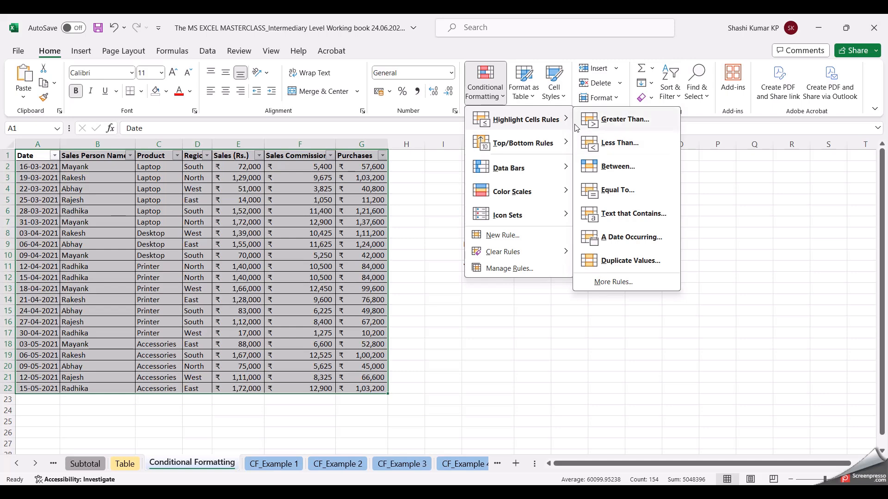
click(605, 144)
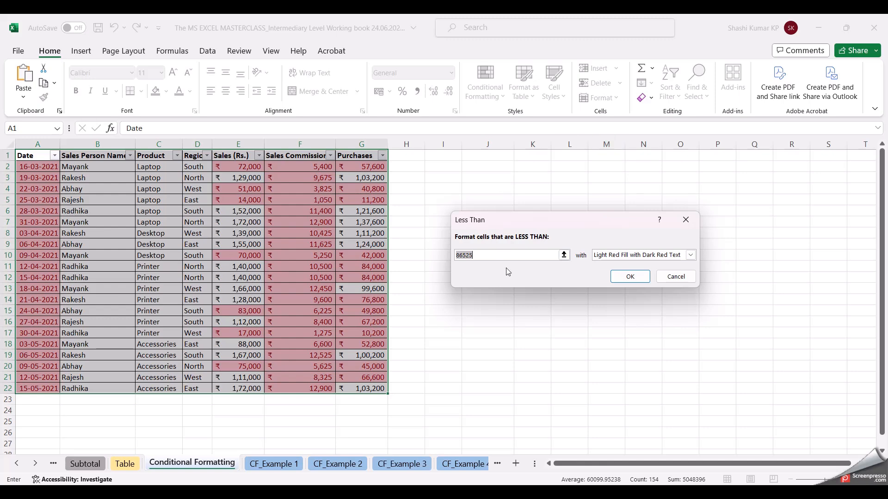
text(5000)
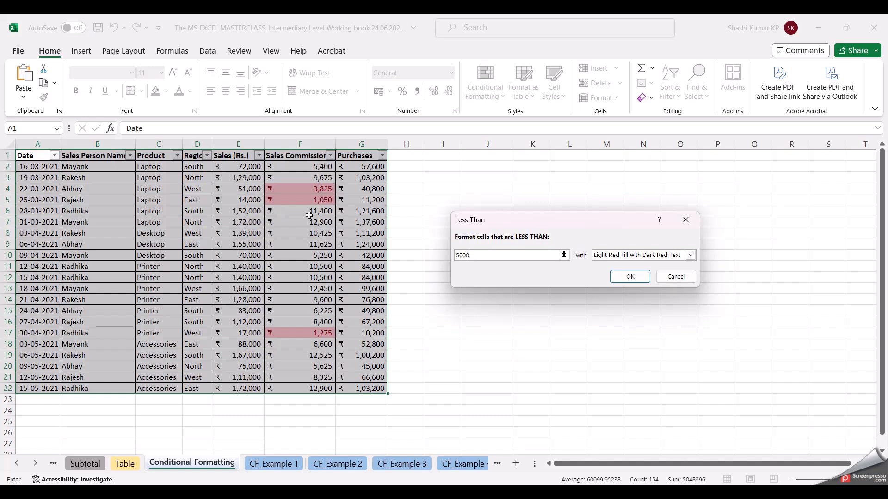
click(609, 255)
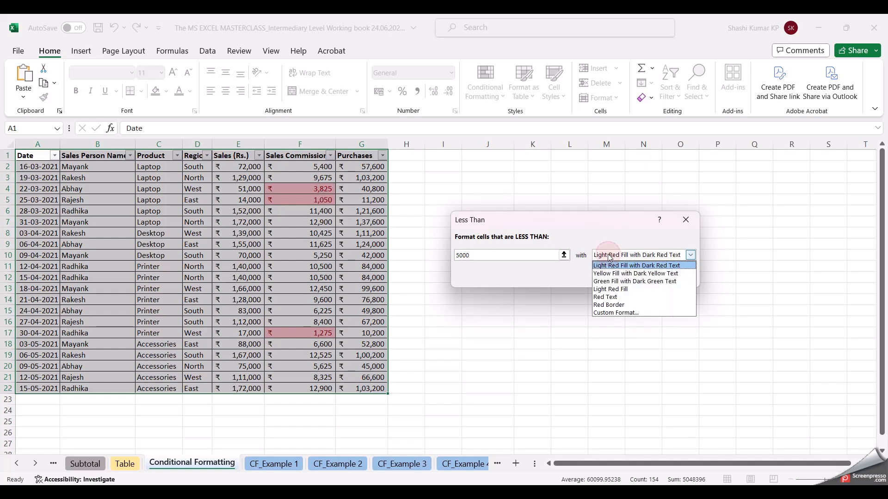
click(606, 289)
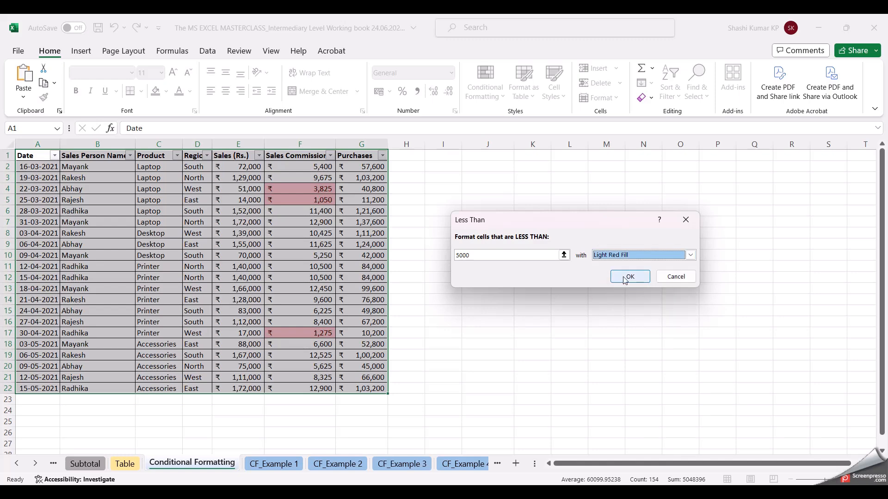
click(625, 278)
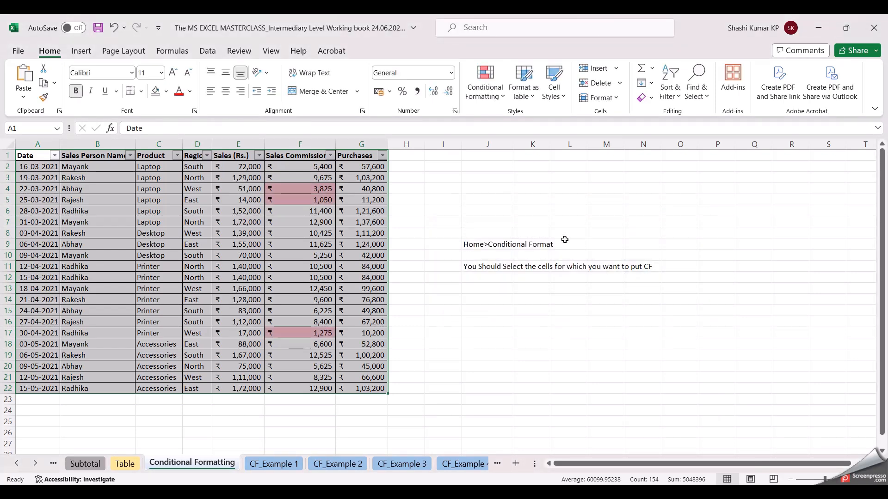
click(516, 255)
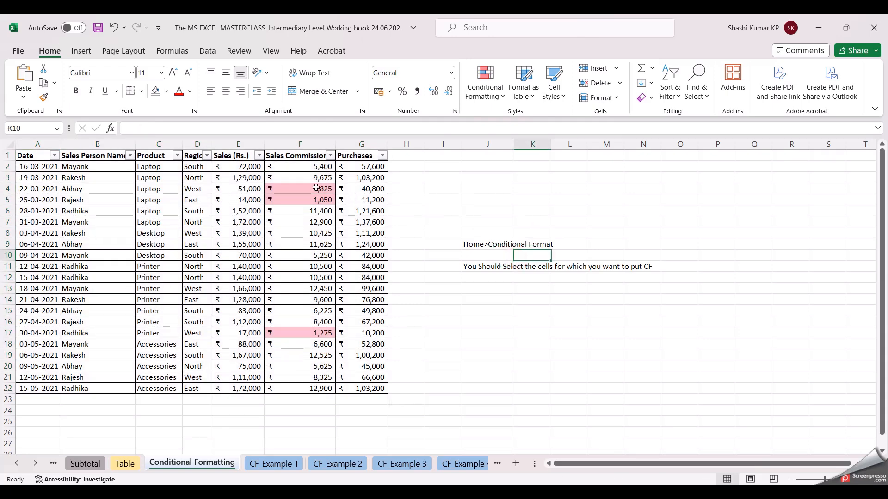
Undo the less-than-5000 highlighting on the sales table.
click(324, 336)
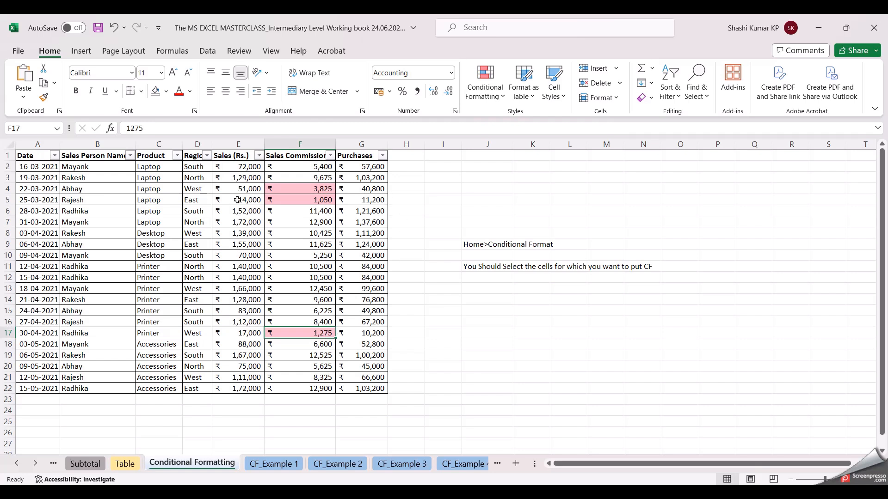
key(ctrl+z)
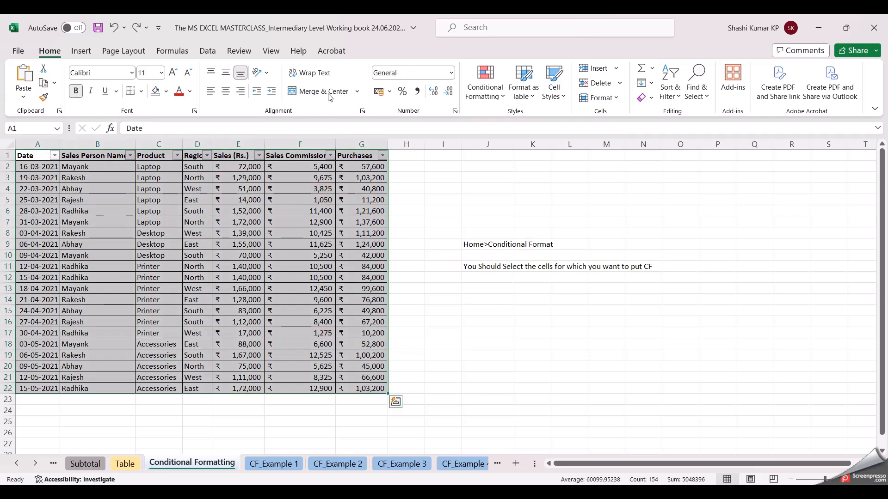
click(496, 97)
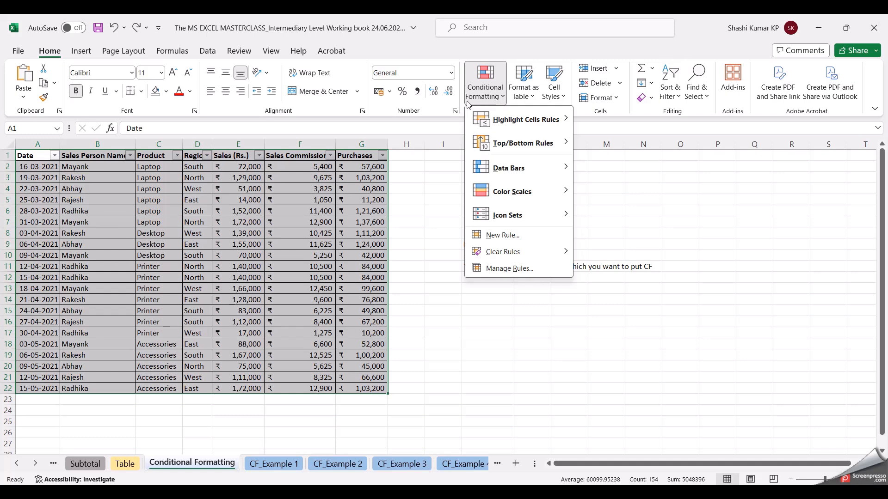
key(Escape)
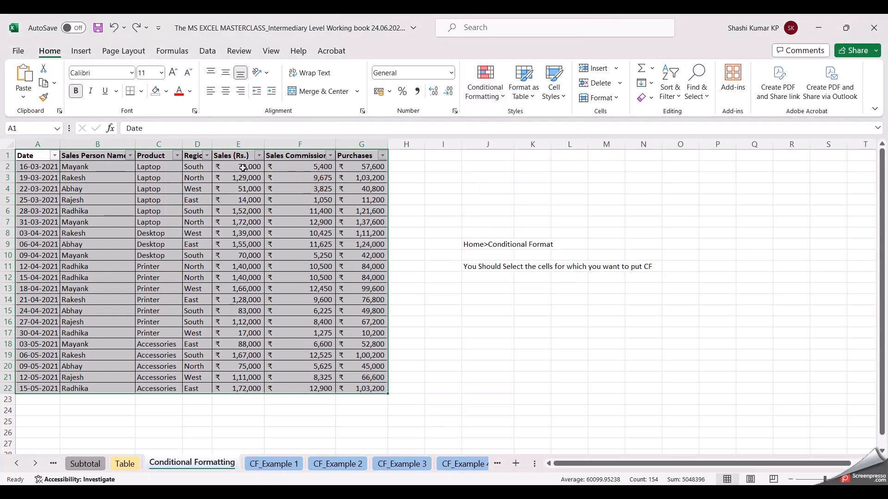
Apply green solid-fill data bars to the Sales (Rs.) values in E2:E22.
drag(243, 167, 250, 389)
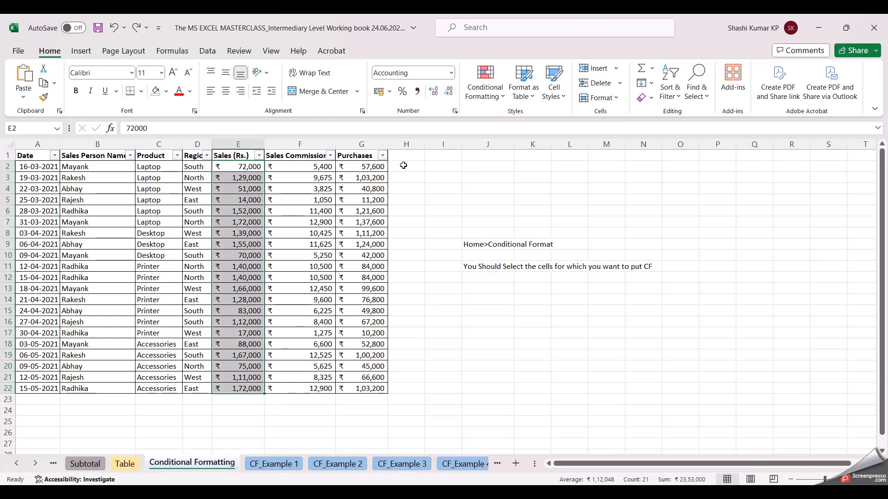
click(501, 101)
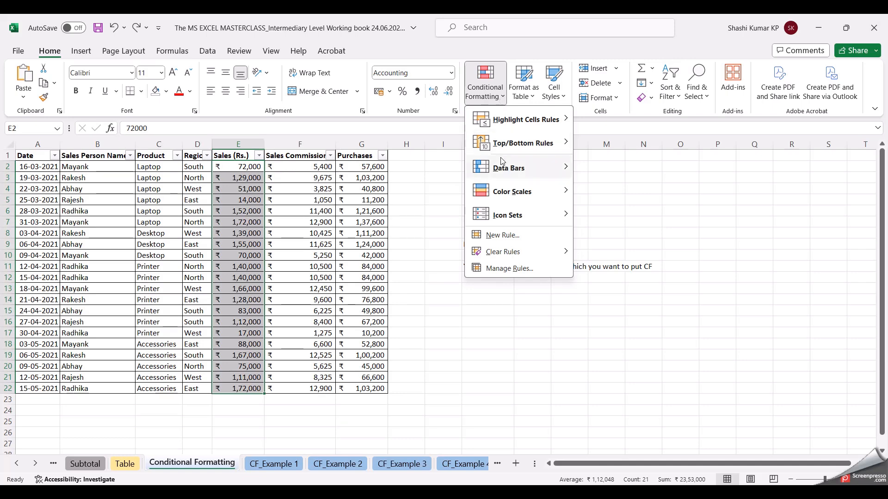
mouse_move(501, 170)
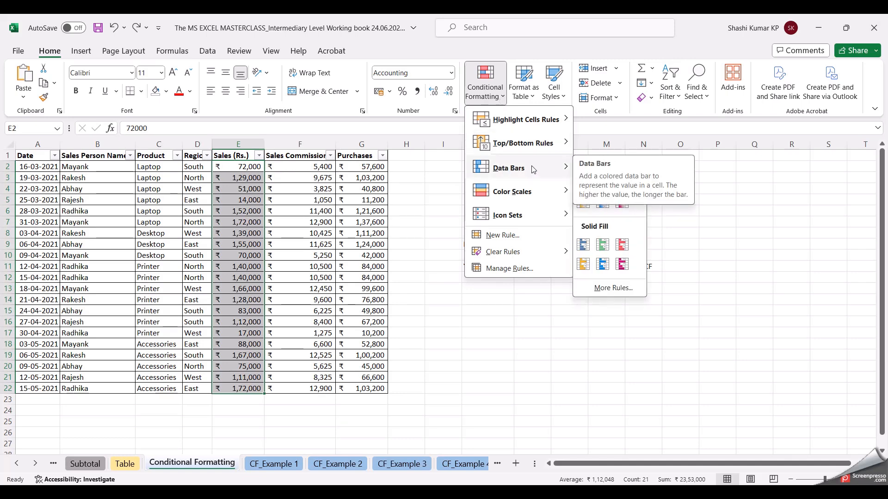
click(601, 246)
click(488, 165)
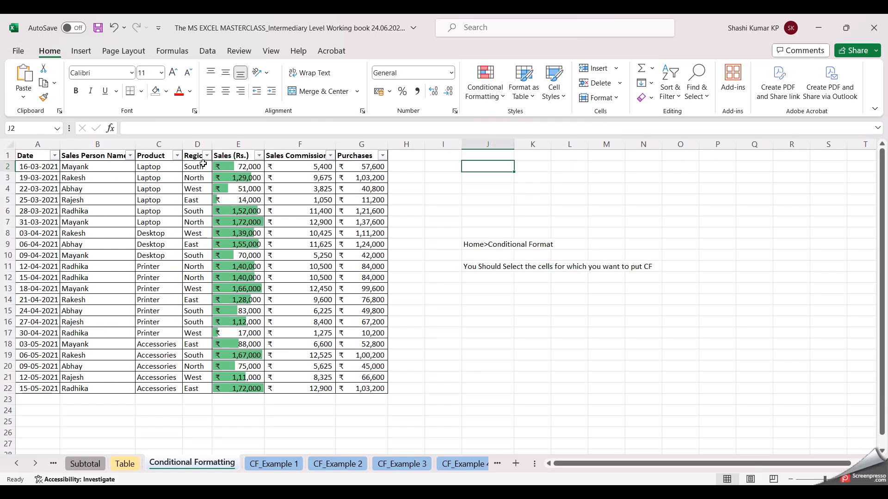
Undo the green data bars in the Sales (Rs.) column.
click(252, 169)
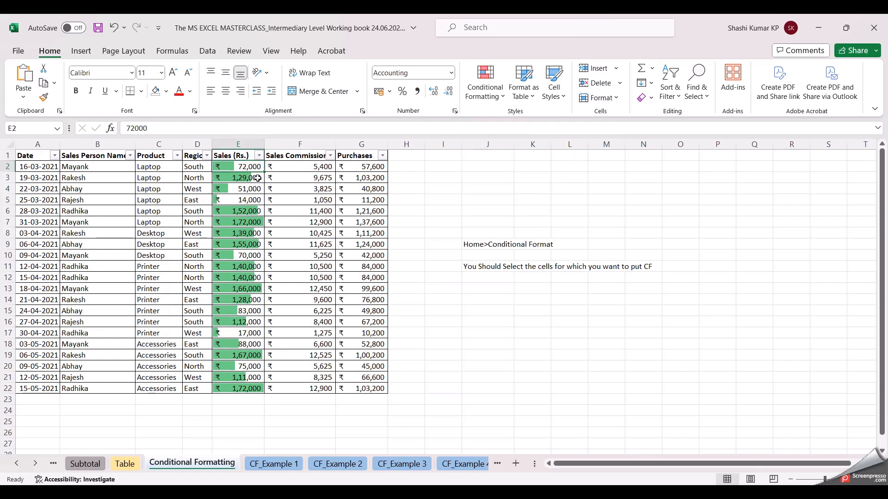
click(437, 355)
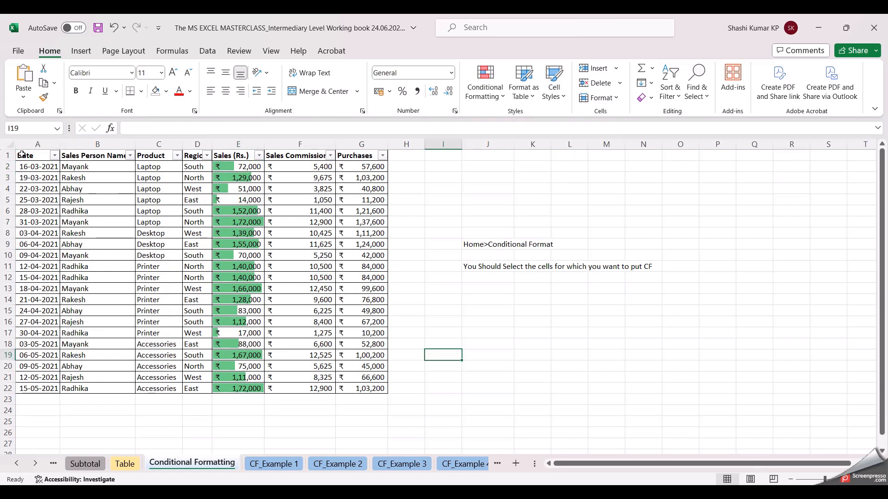
drag(21, 154, 373, 386)
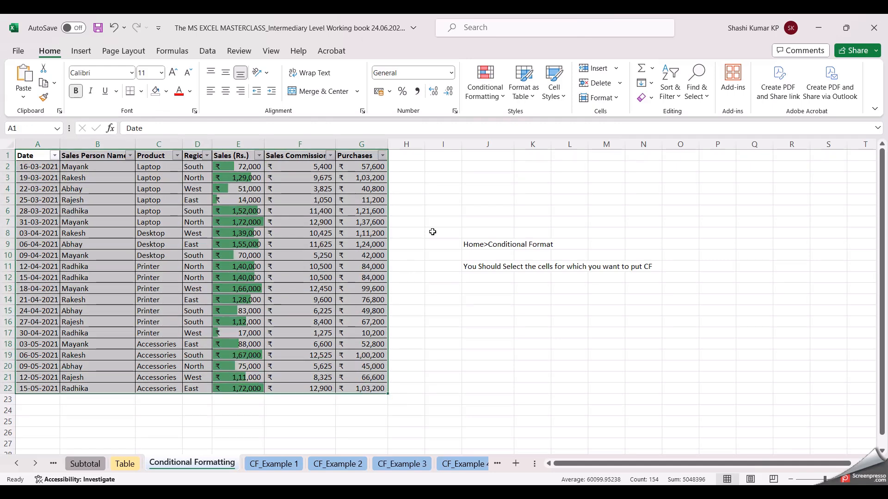
key(ctrl+z)
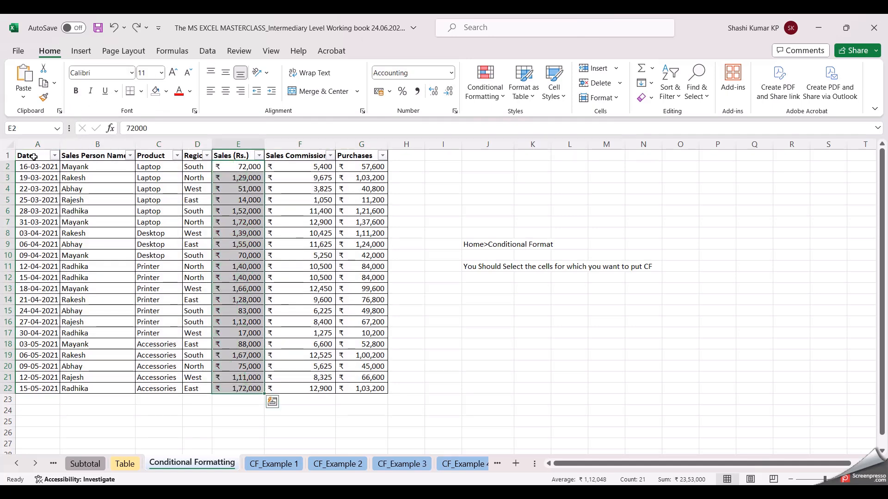
Start a new conditional formatting rule for A1:G22 using the type "Format only cells that contain".
drag(31, 157, 377, 388)
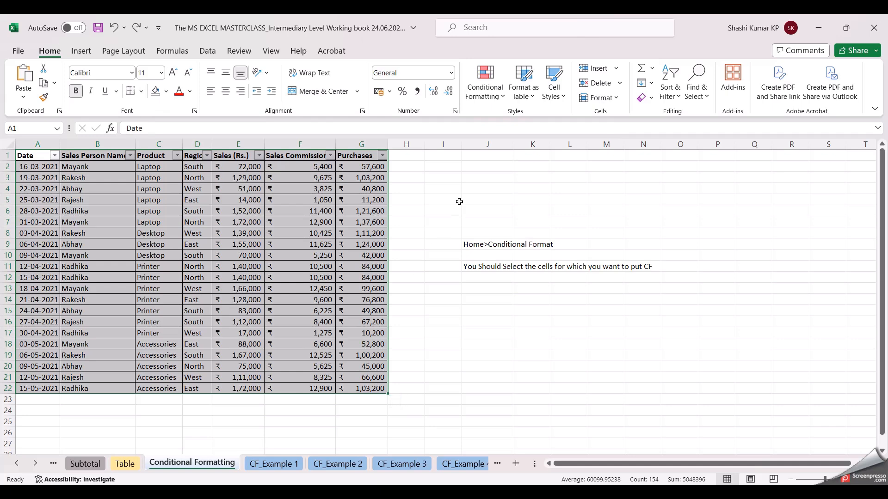
click(503, 100)
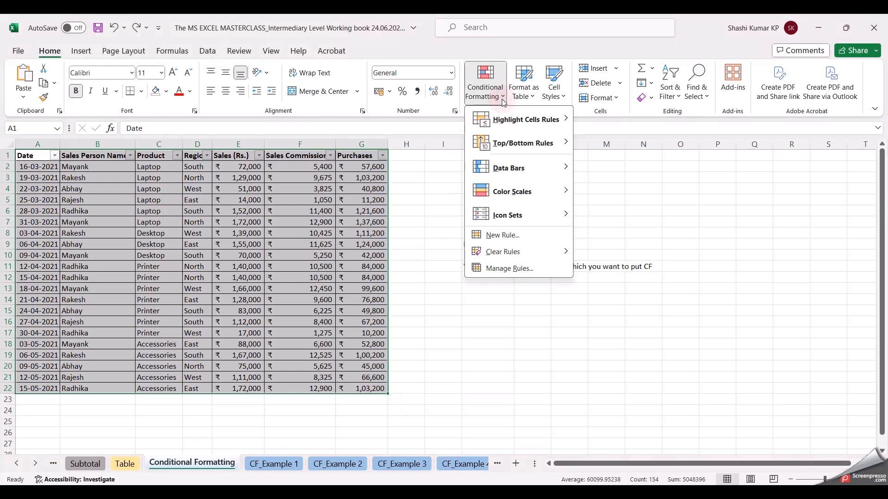
click(500, 234)
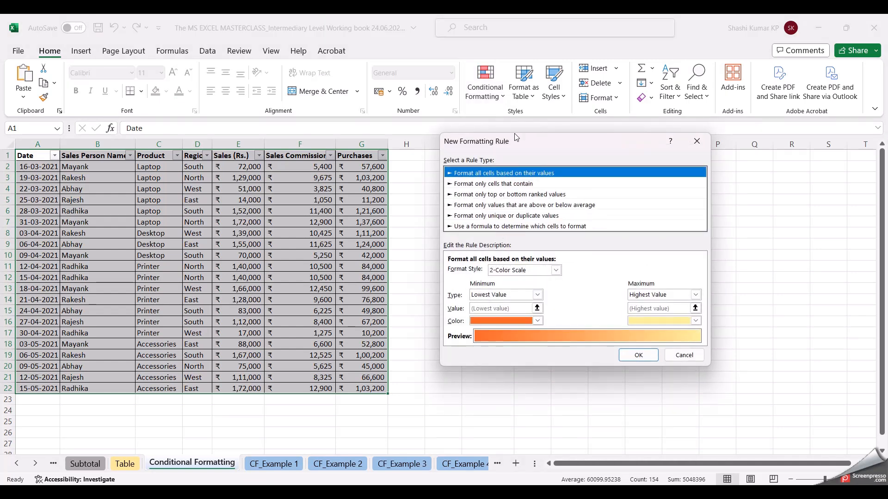
click(460, 185)
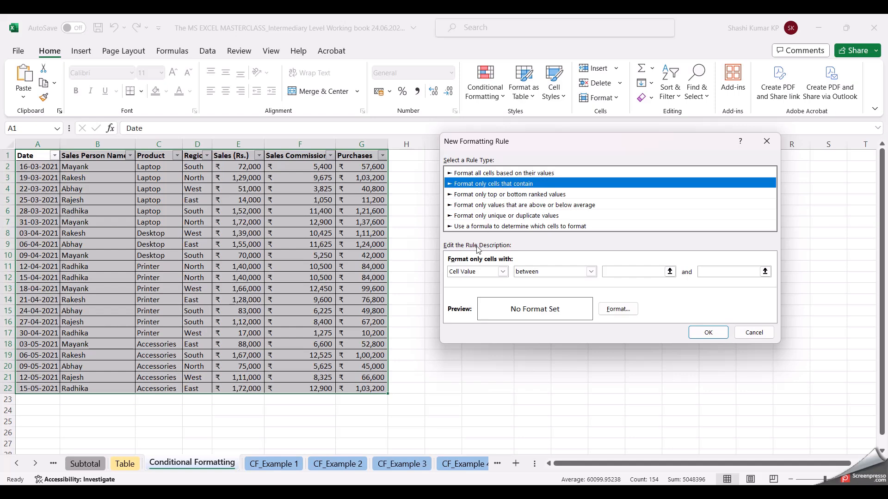
Set the new rule to evaluate Specific Text instead of Cell Value.
click(493, 273)
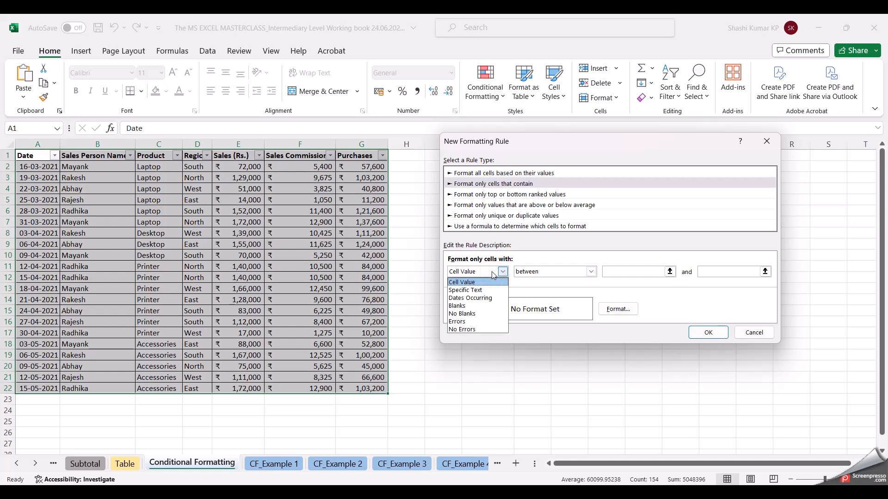
click(483, 282)
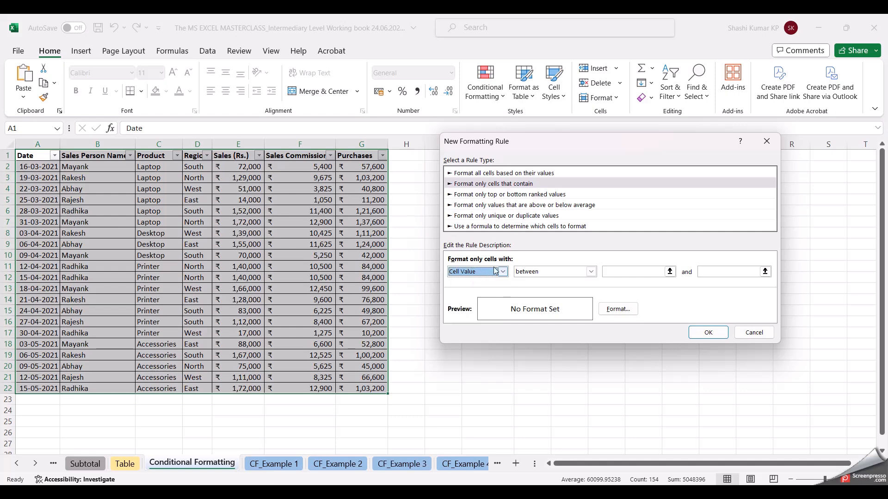
click(495, 271)
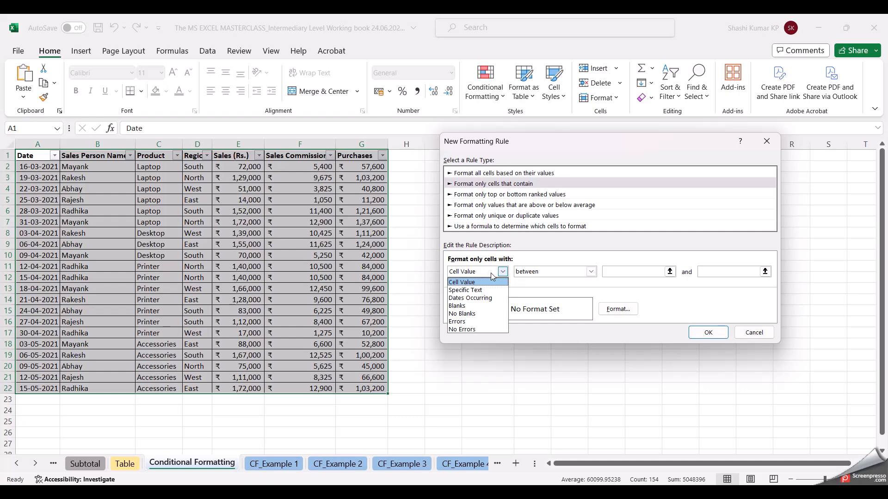
click(482, 290)
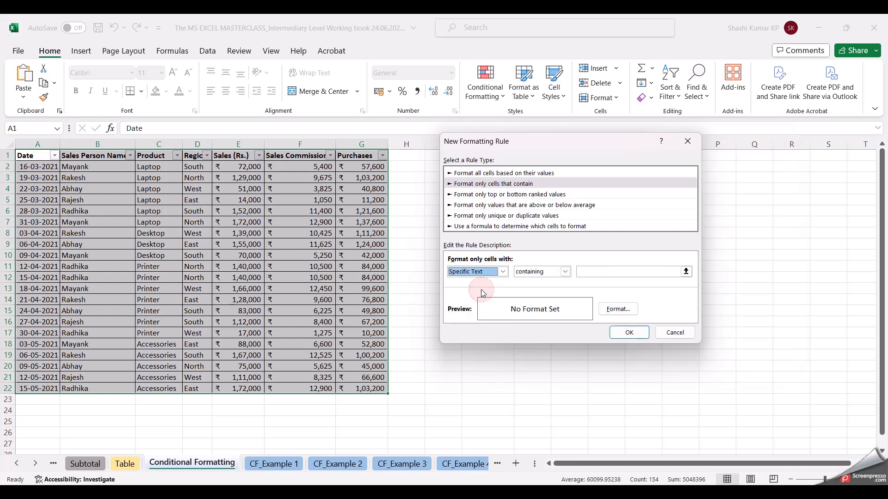
Set the text condition to "containing" and enter the salesperson's name shown in B3 as the text to match.
click(564, 274)
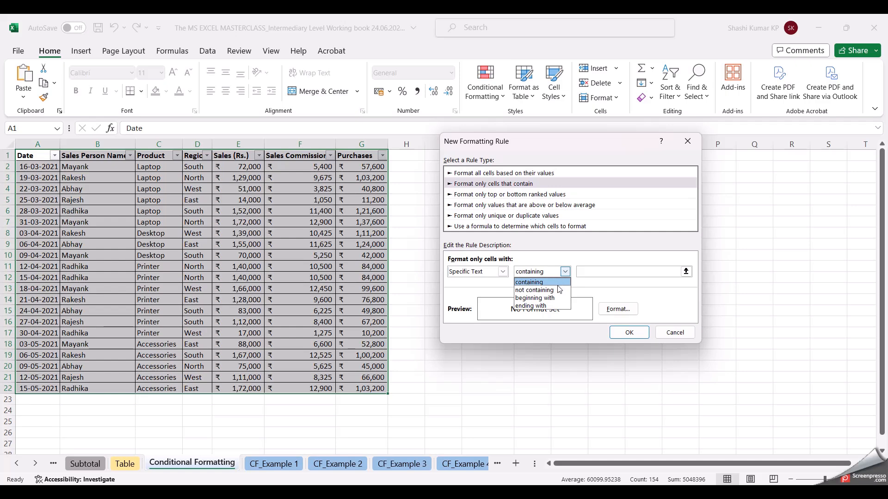
click(565, 261)
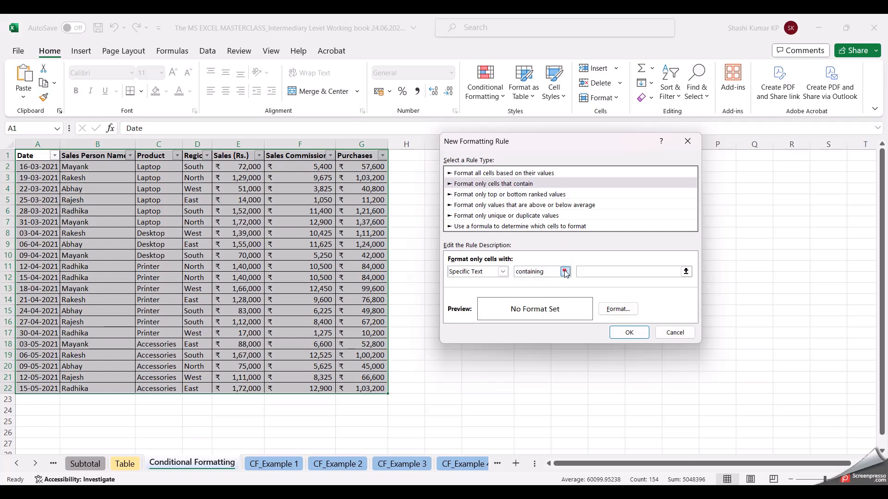
click(565, 273)
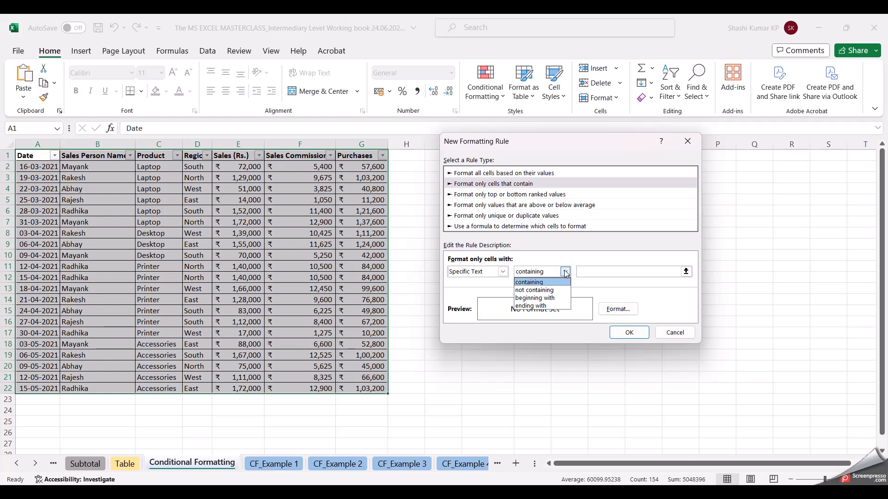
click(549, 291)
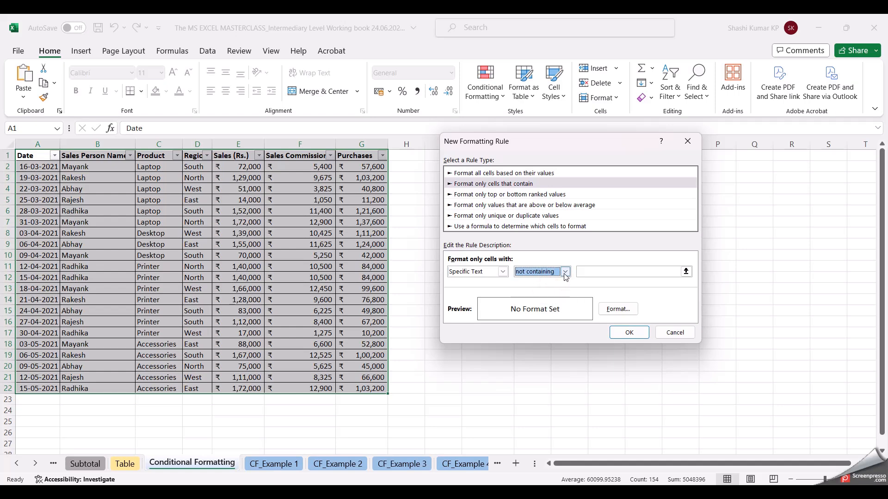
click(565, 274)
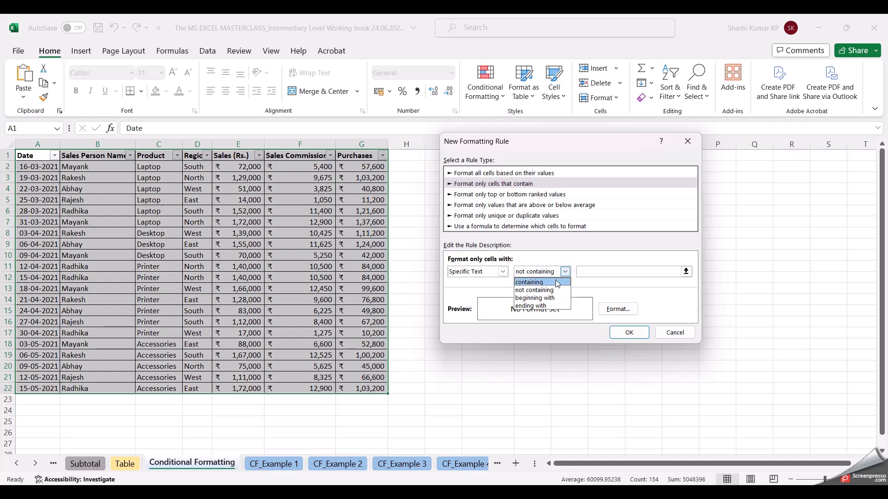
click(556, 281)
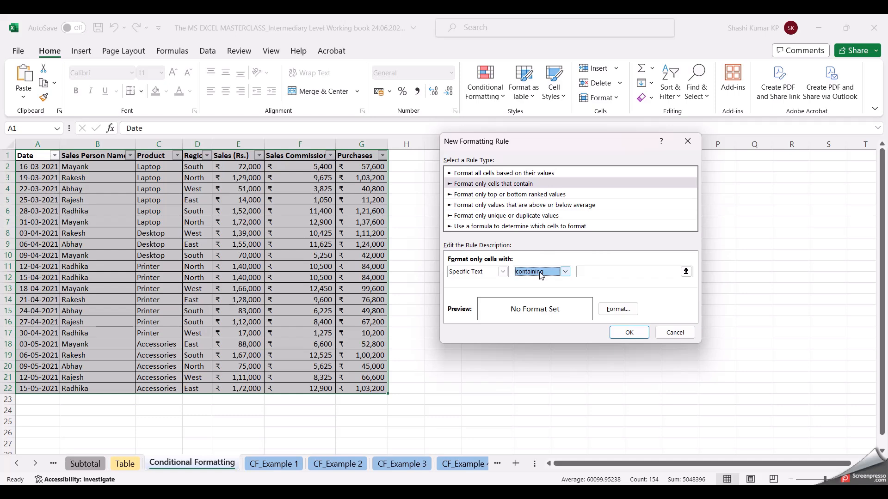
click(617, 273)
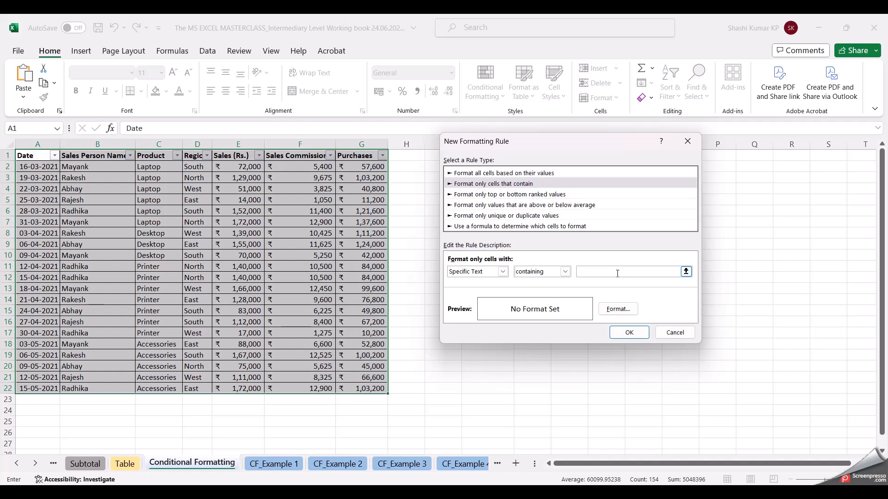
text(akesh)
Give the matching cells a light blue fill and bold font, and apply the rule to the table.
click(613, 308)
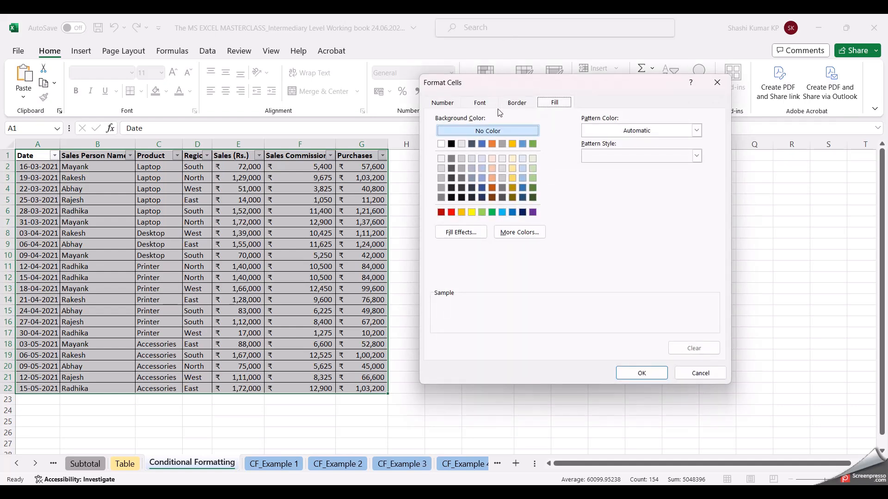
click(492, 144)
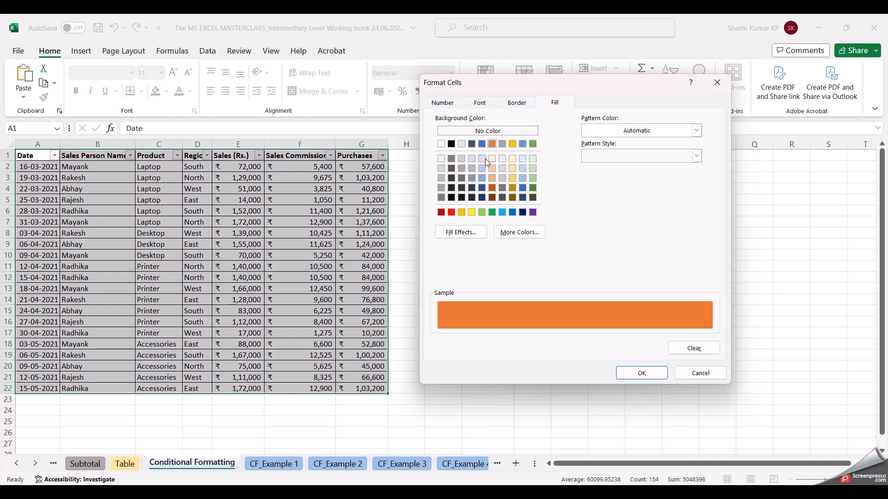
click(482, 178)
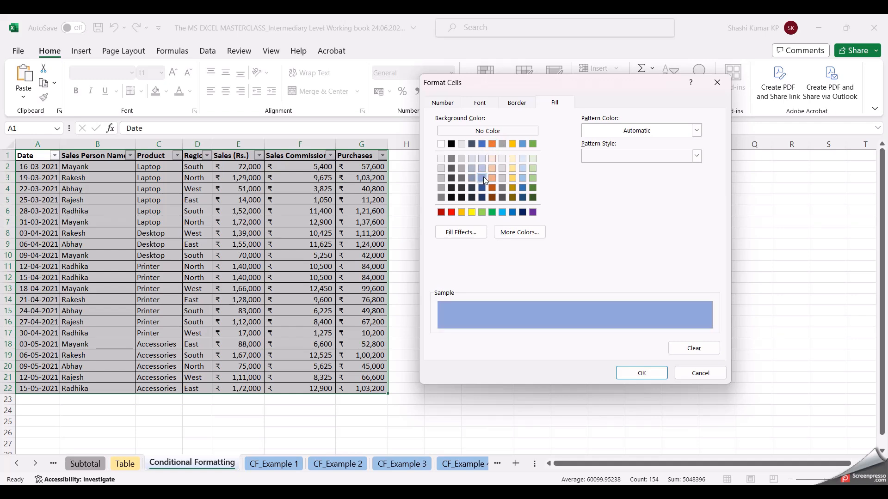
click(488, 105)
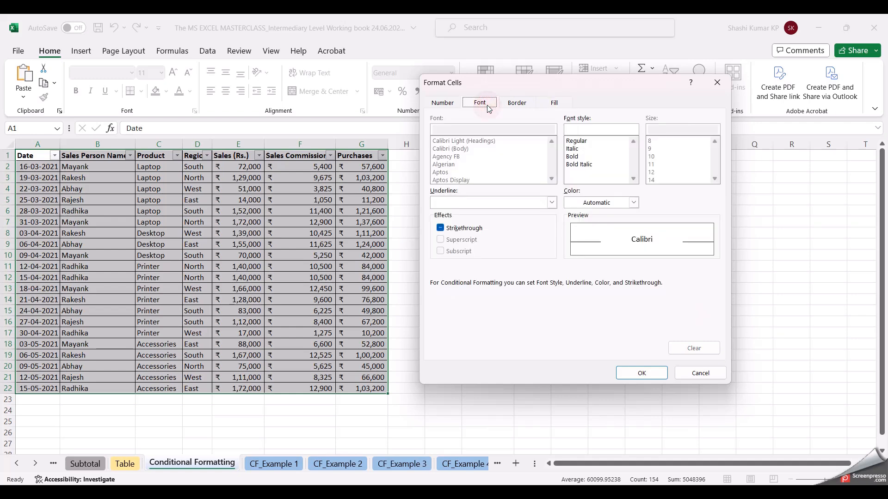
click(573, 157)
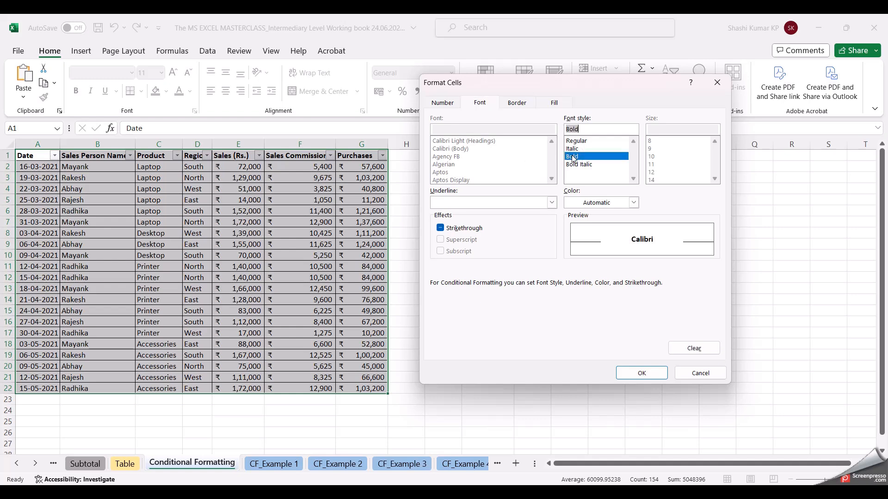
click(559, 103)
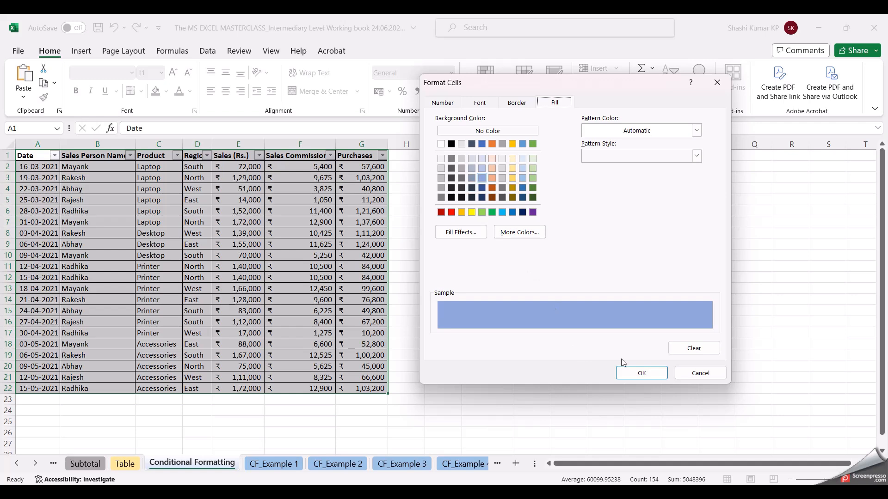
click(643, 374)
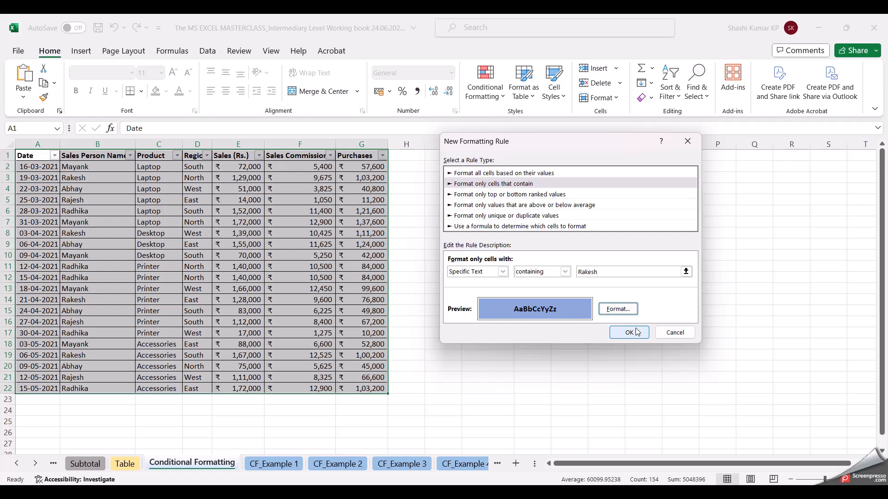
click(630, 332)
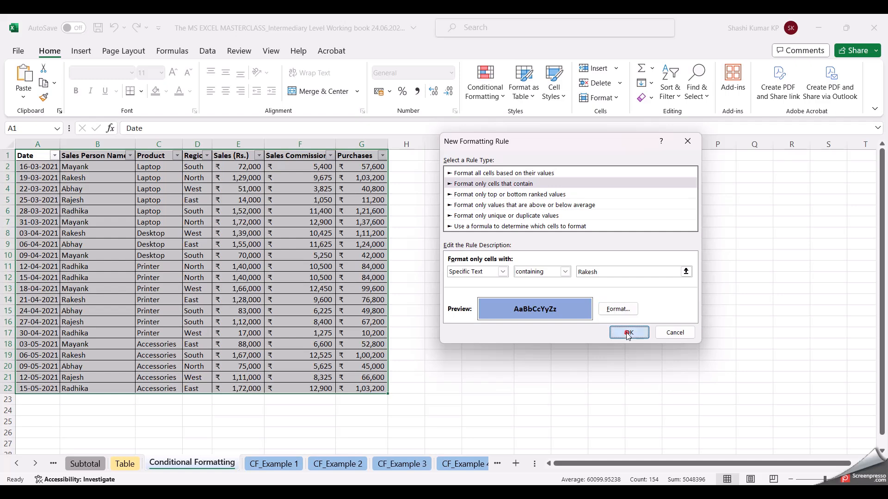
click(530, 351)
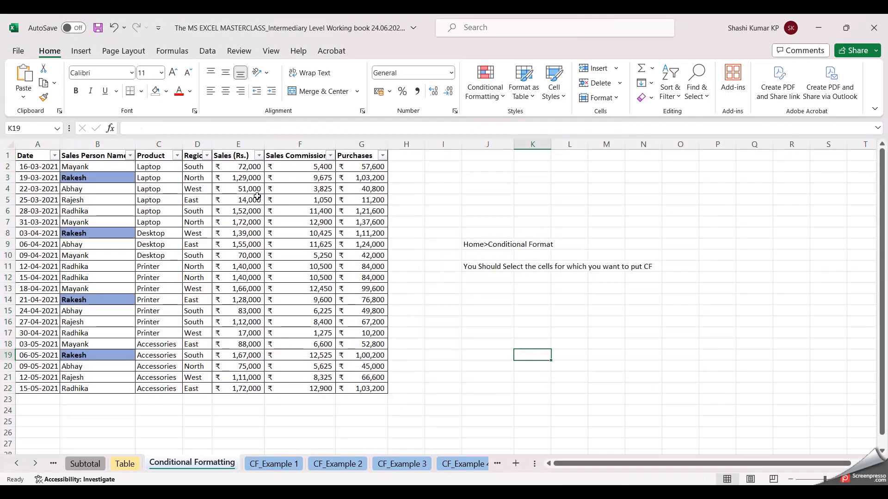
Check the highlighted salesperson cells B3, B8, B14 and B19 in the sales table.
click(89, 177)
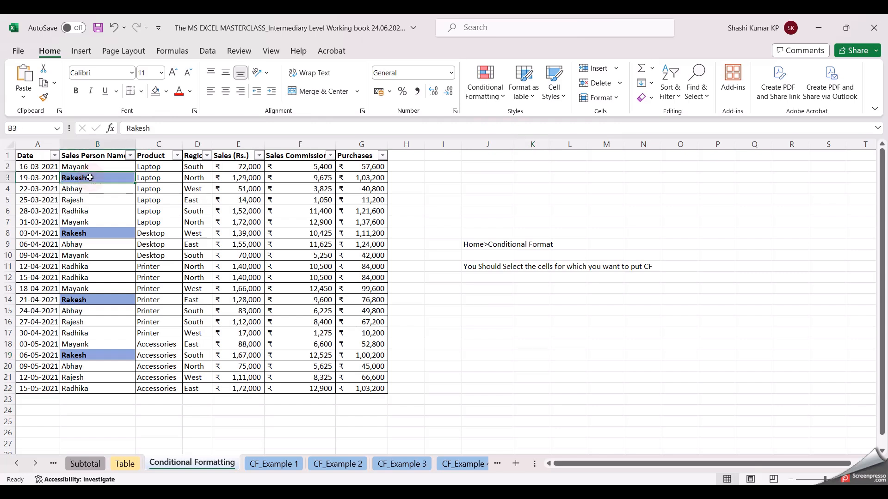
click(93, 232)
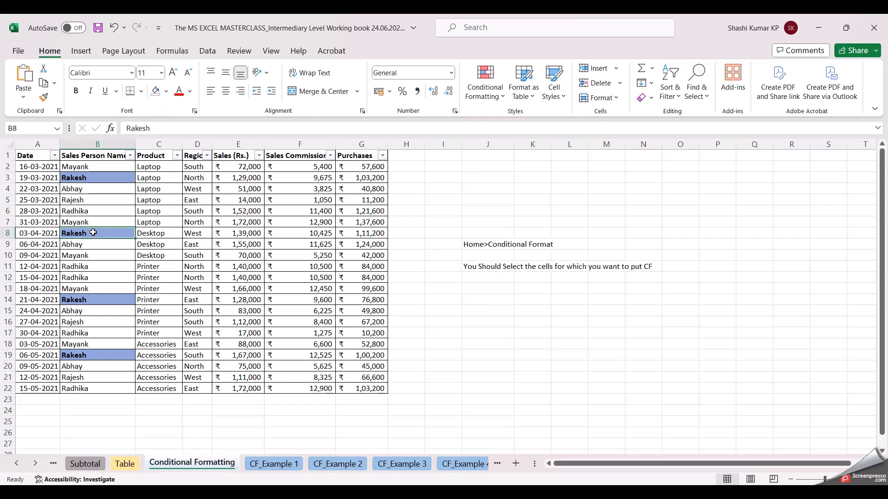
click(97, 301)
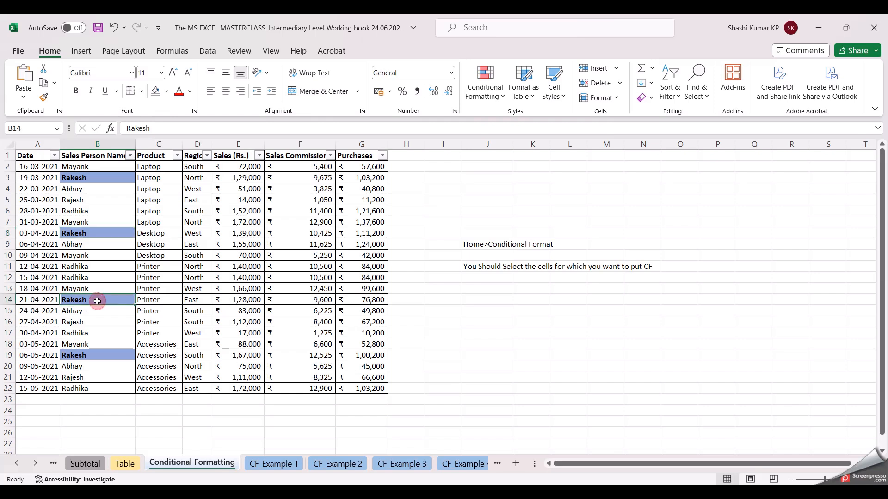
click(92, 355)
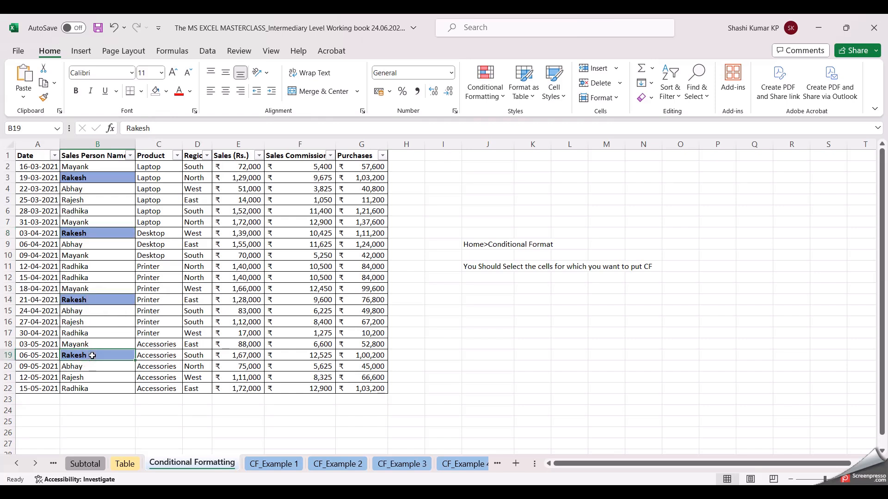
click(256, 255)
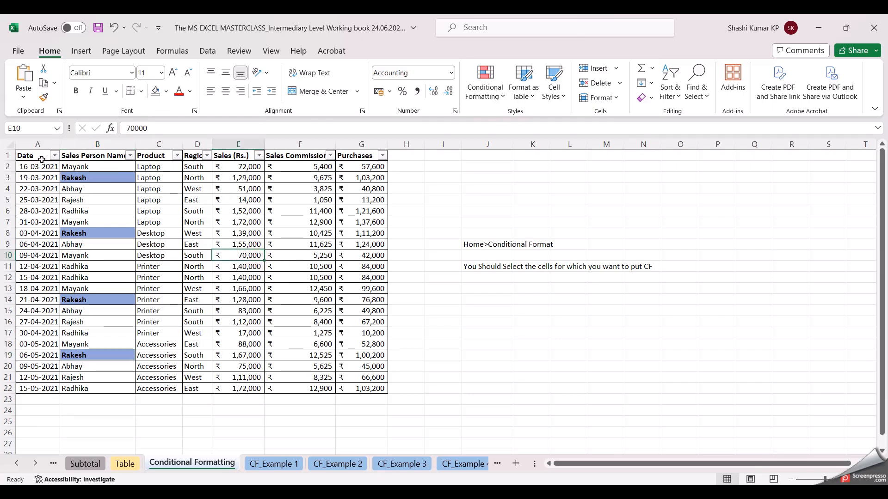
Select the whole sales table, A1:G22.
drag(41, 156, 356, 384)
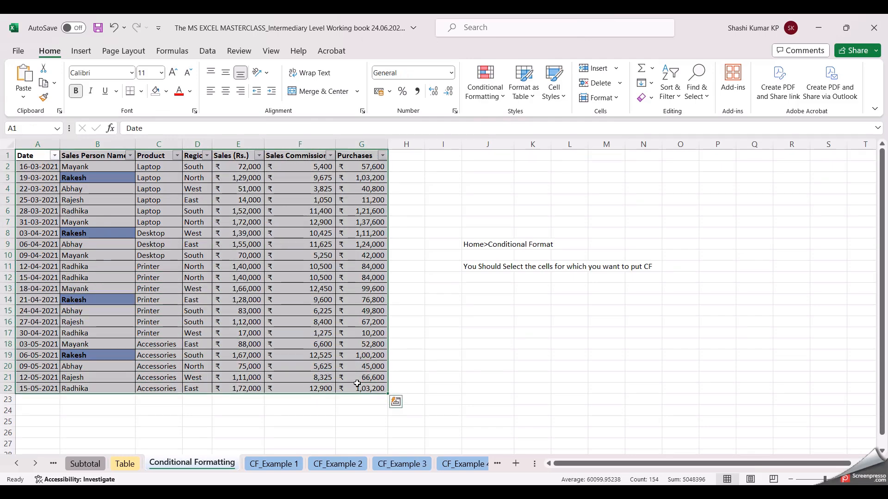